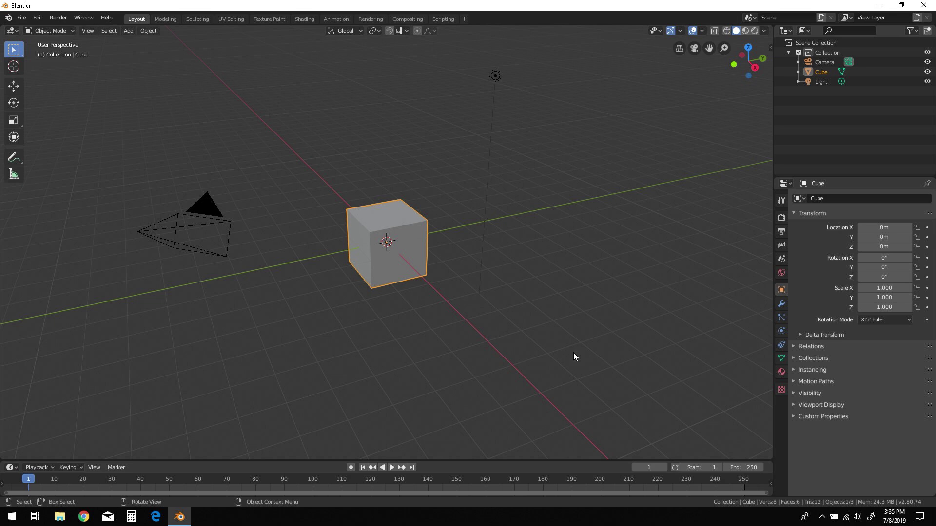
Add a Subdivision Surface modifier to the default cube.
click(781, 304)
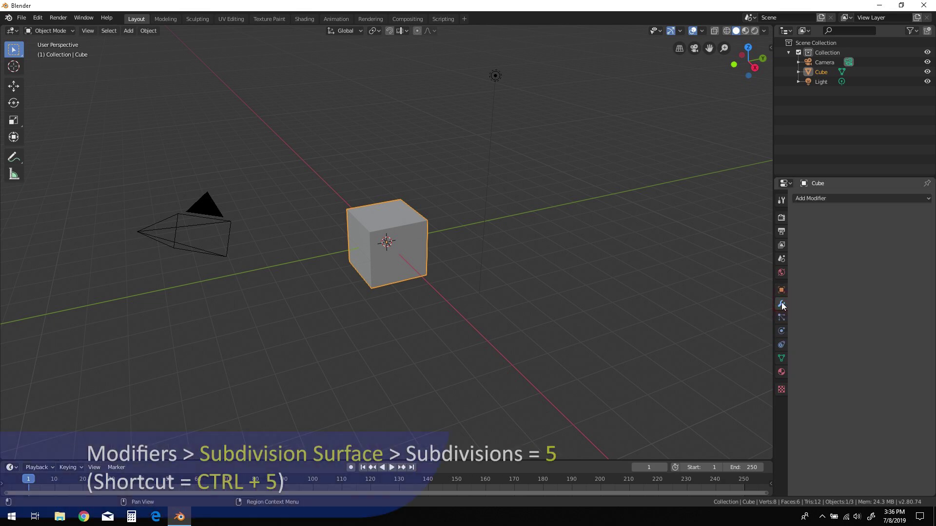
click(930, 202)
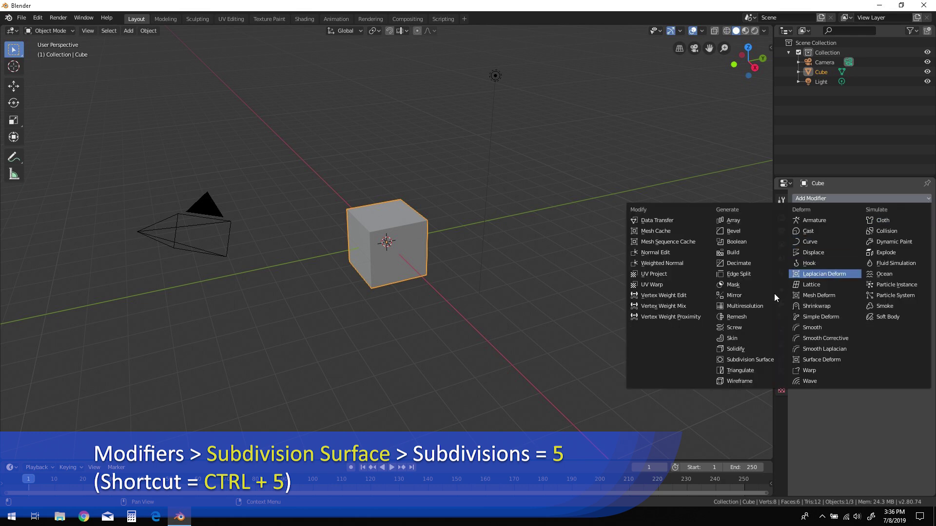
click(753, 359)
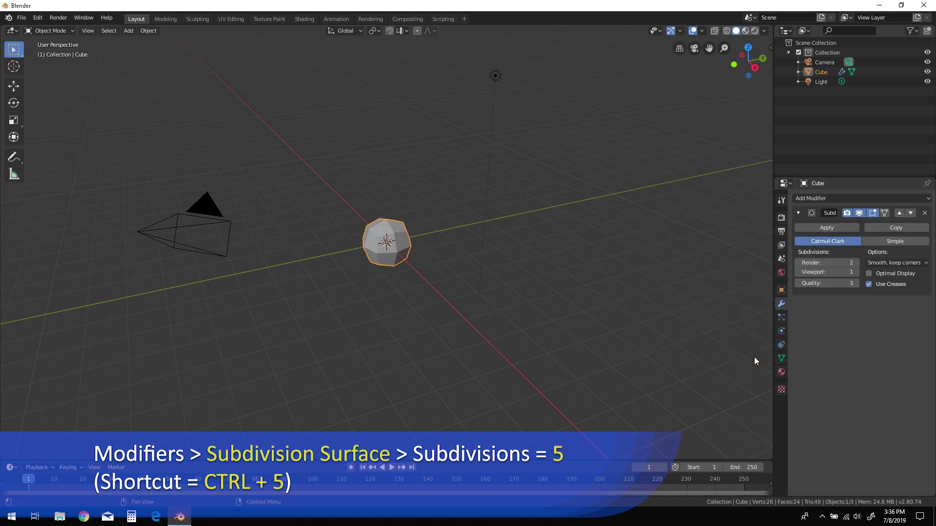
Raise the Viewport and Render subdivision levels to 5, then zoom in on the sphere.
click(855, 273)
click(856, 273)
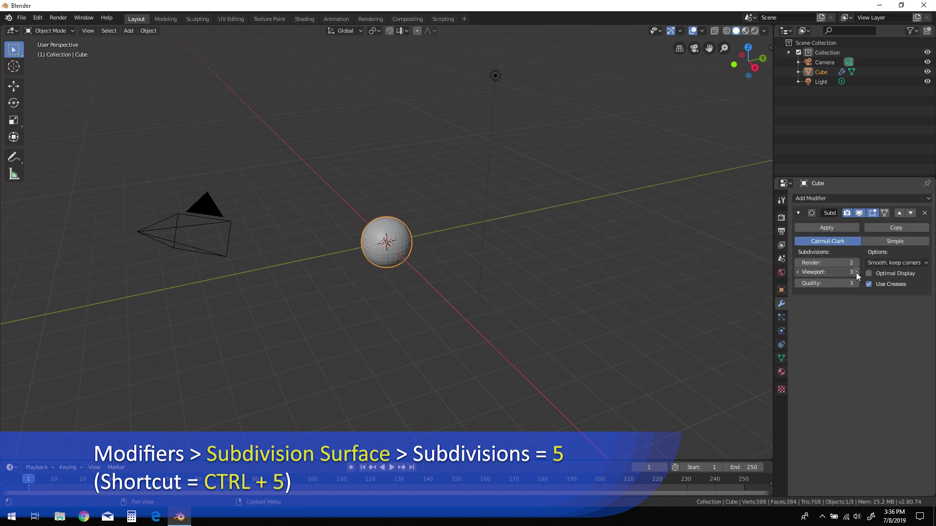
click(856, 273)
click(856, 273)
click(855, 262)
click(855, 261)
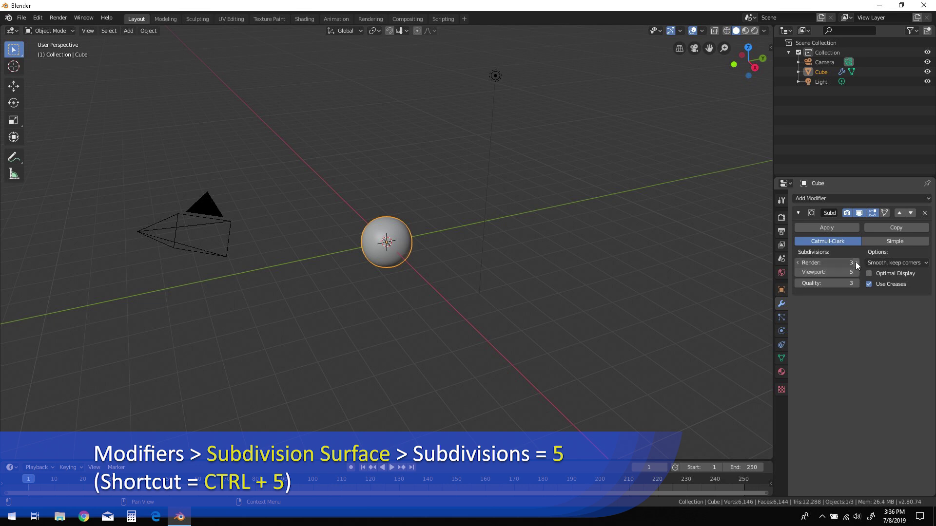
click(855, 262)
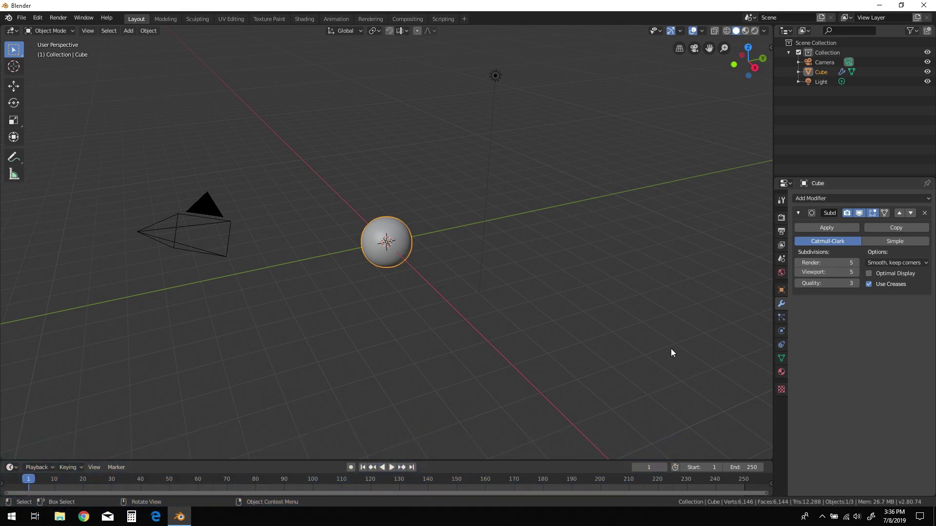
scroll(383, 251, up, 6)
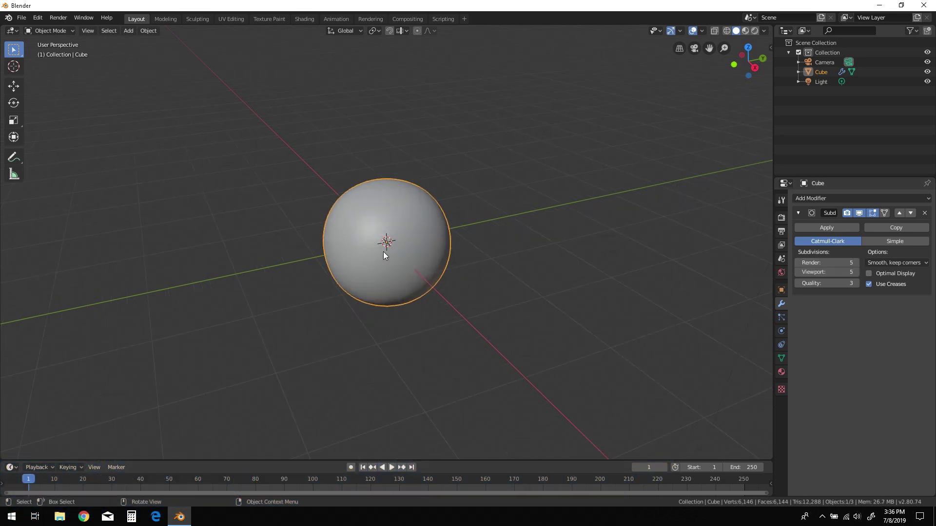
scroll(384, 252, up, 1)
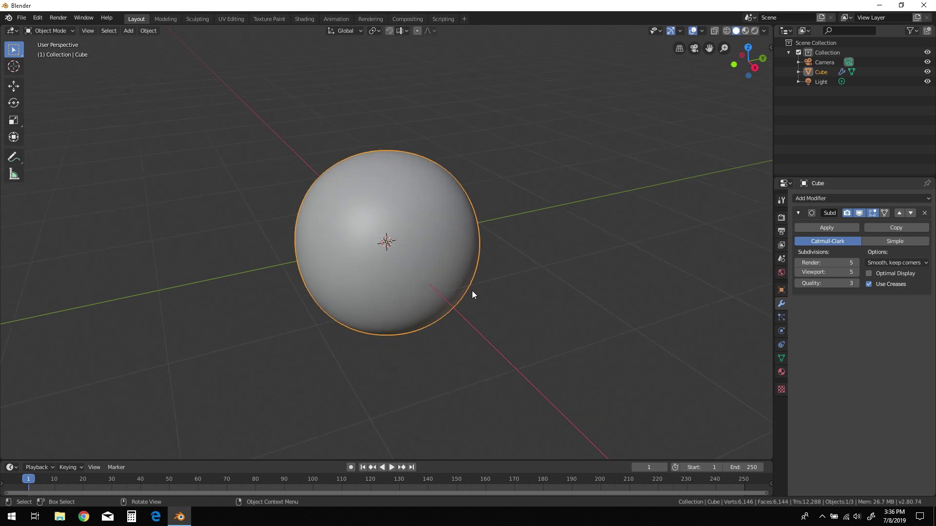
mouse_move(473, 291)
middle_down()
mouse_move(461, 294)
mouse_move(455, 273)
mouse_move(466, 267)
mouse_move(440, 264)
mouse_move(470, 272)
mouse_move(494, 289)
mouse_move(486, 294)
middle_up()
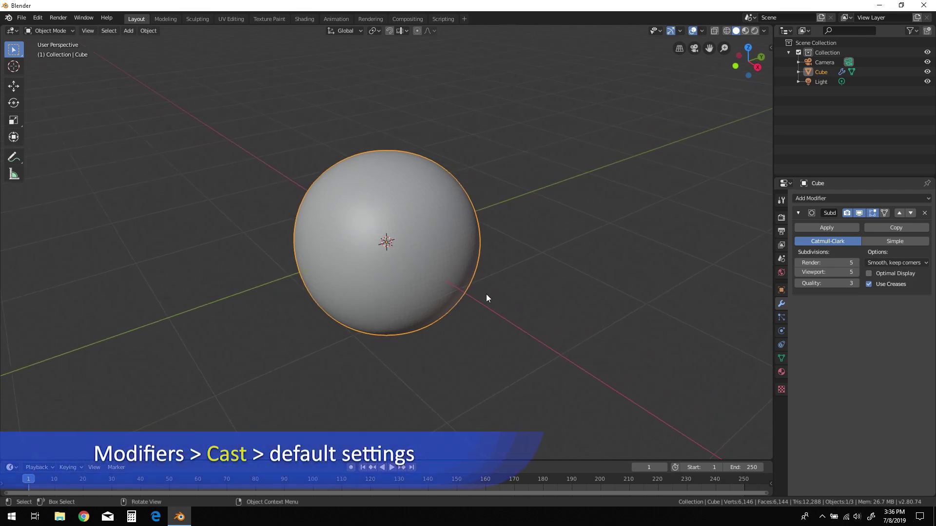
Add a Cast modifier with default Sphere settings below the Subdivision Surface.
click(930, 200)
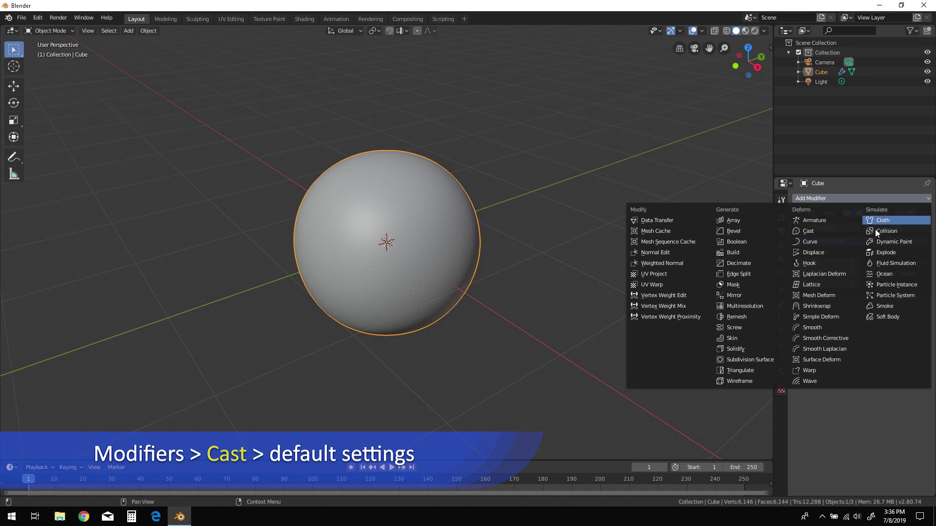
click(809, 232)
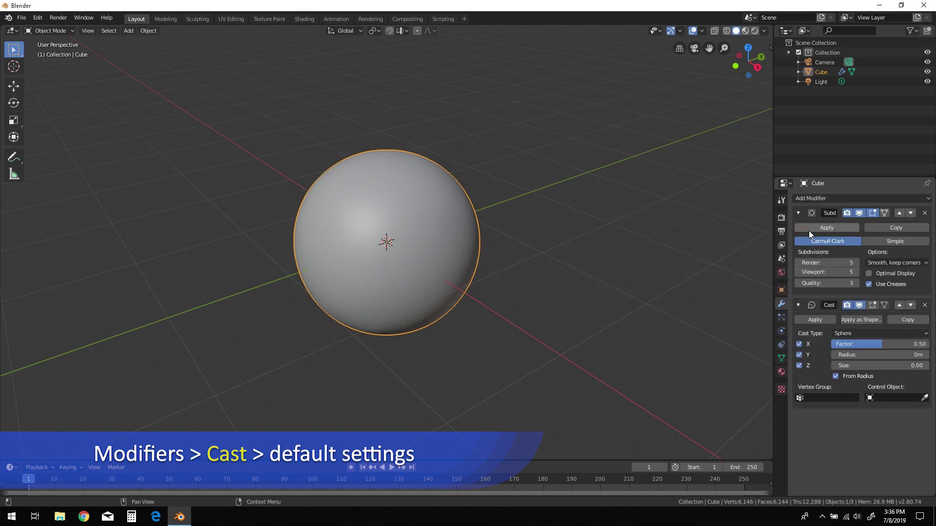
middle_drag(593, 317, 571, 313)
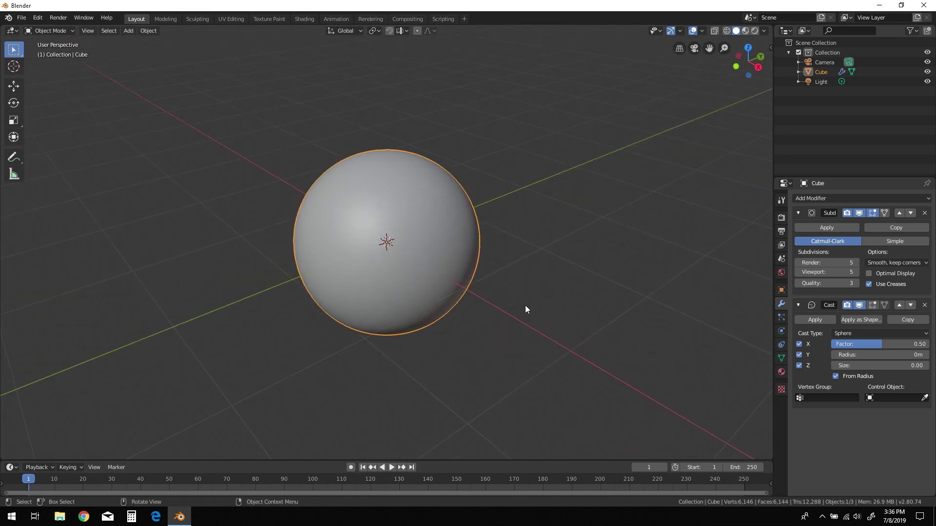
scroll(384, 265, up, 2)
mouse_move(489, 284)
middle_down()
mouse_move(498, 286)
mouse_move(502, 273)
middle_up()
Toggle the Cast modifier's viewport display off and on, then collapse the Subdivision and Cast panels.
click(860, 307)
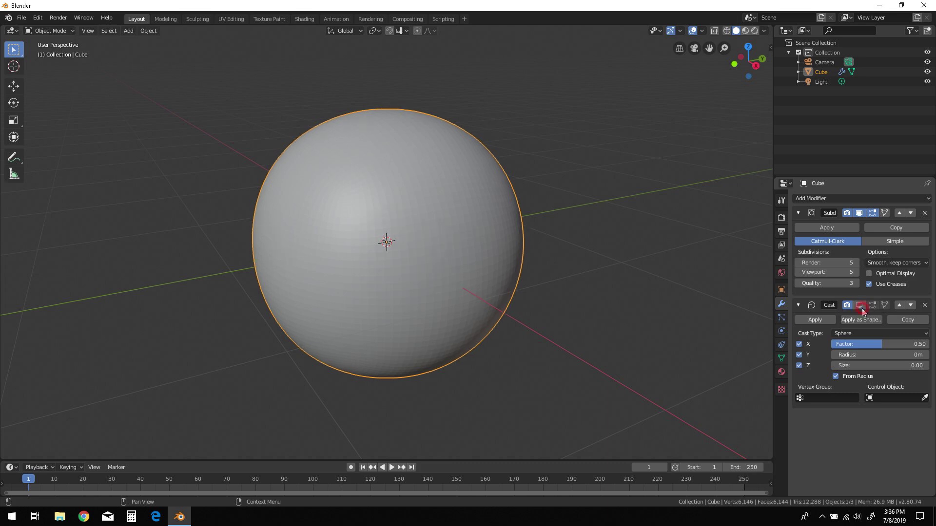
click(861, 306)
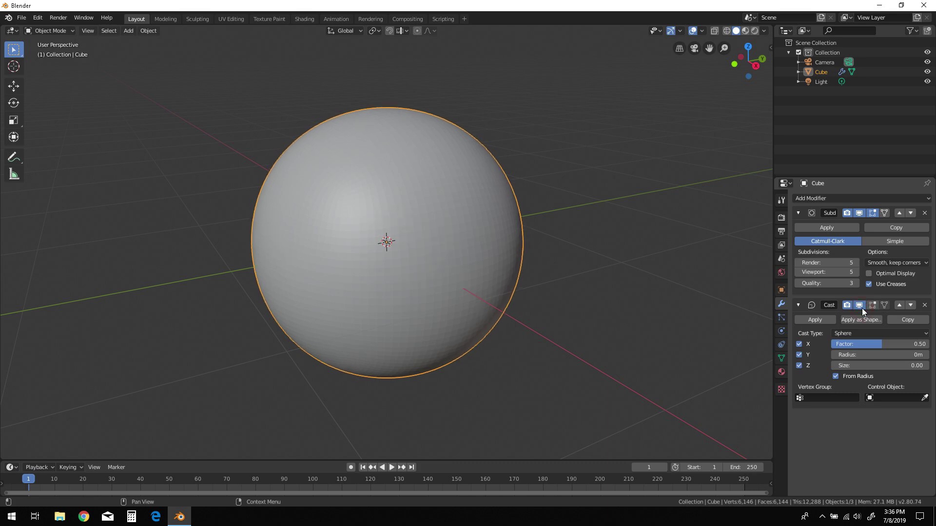
scroll(747, 273, down, 1)
click(797, 213)
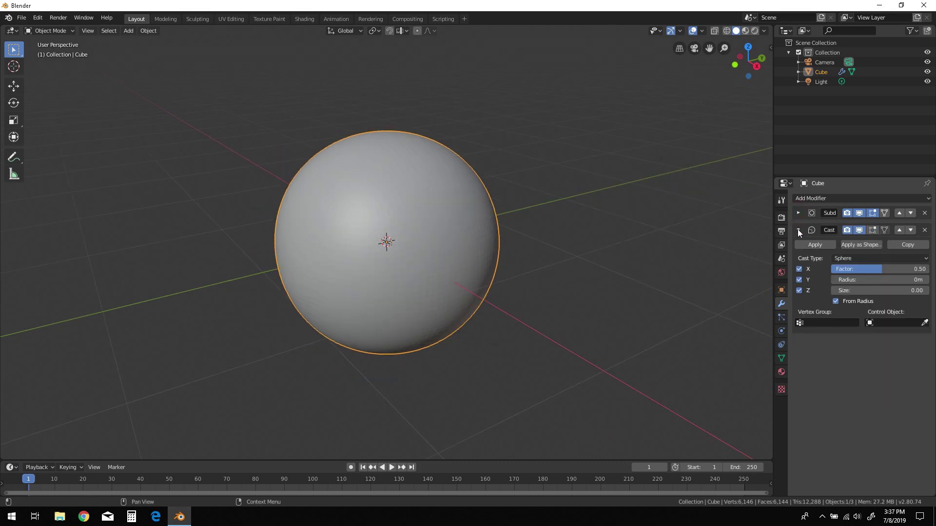
click(798, 230)
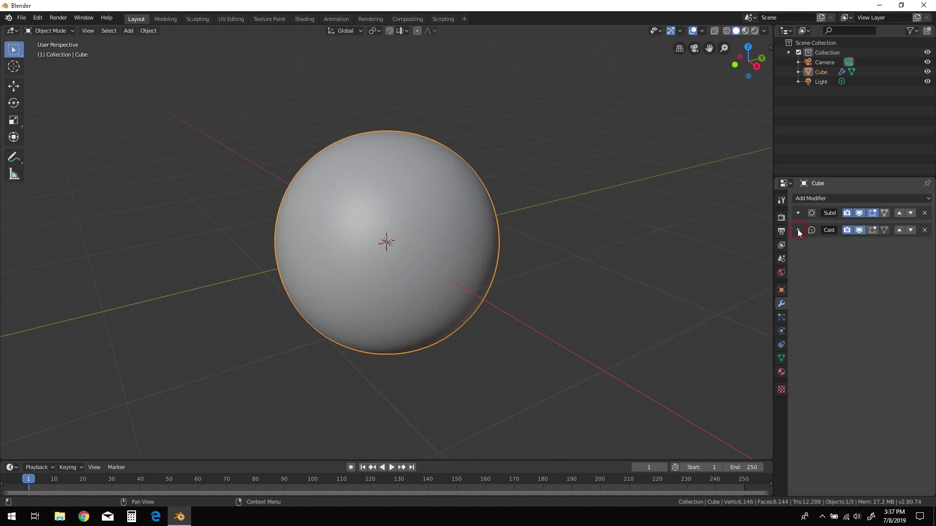
click(926, 199)
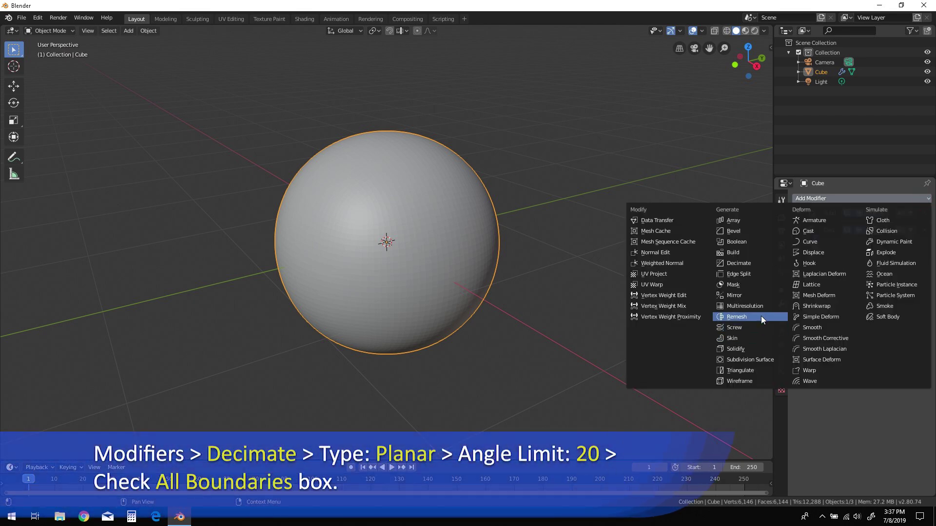
Add a Planar Decimate modifier with a 20° angle limit and All Boundaries enabled.
click(755, 263)
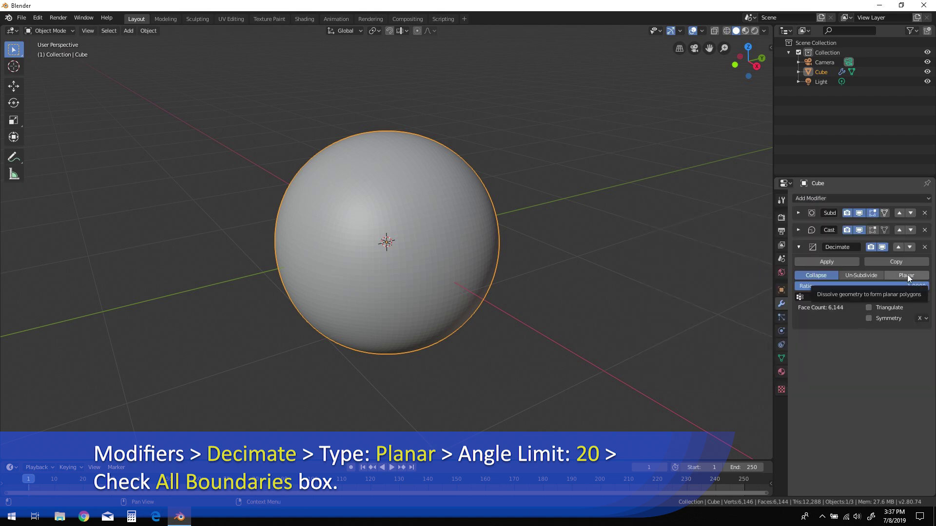
click(907, 273)
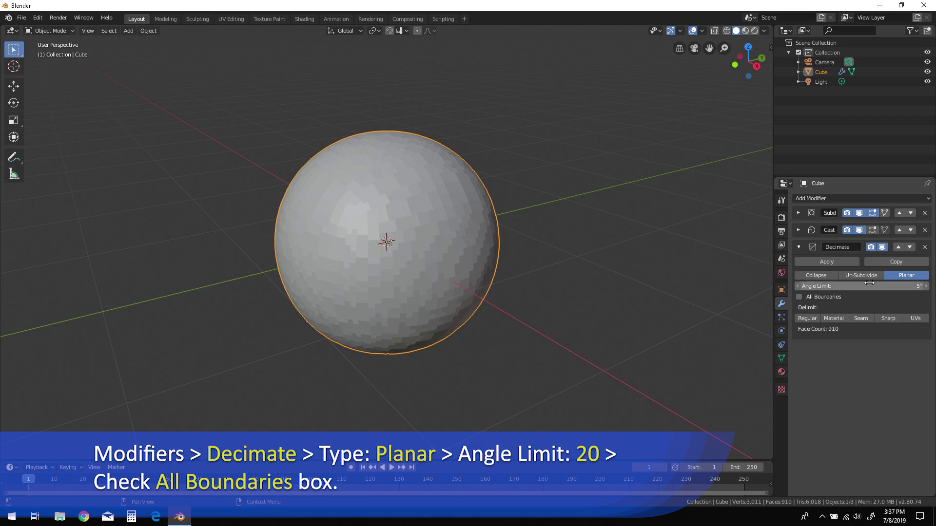
click(919, 285)
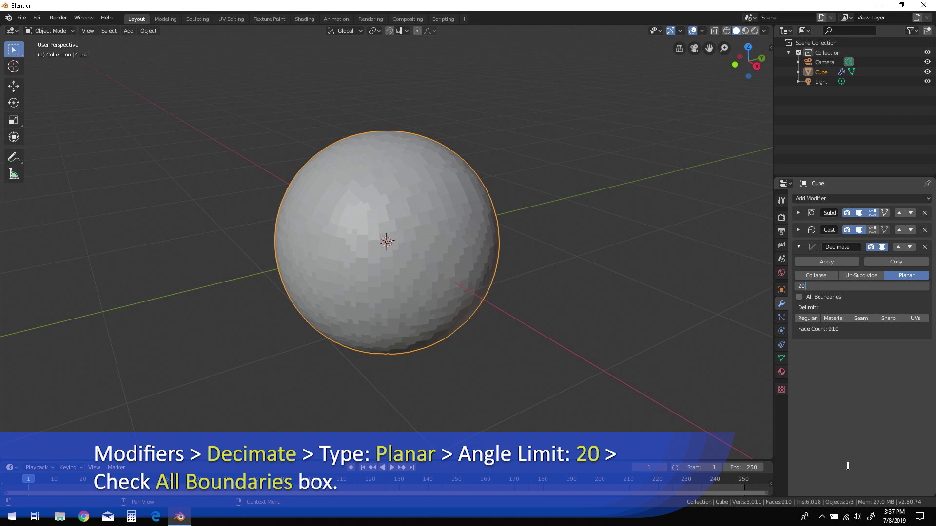
key(Return)
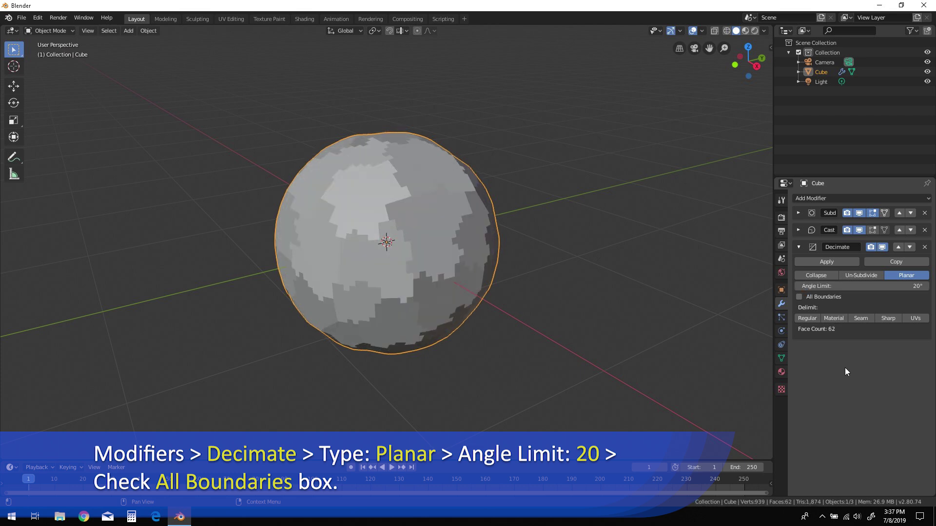
click(798, 298)
Inspect the 62-face faceted ball from several angles and collapse the Decimate panel.
middle_drag(487, 326, 462, 313)
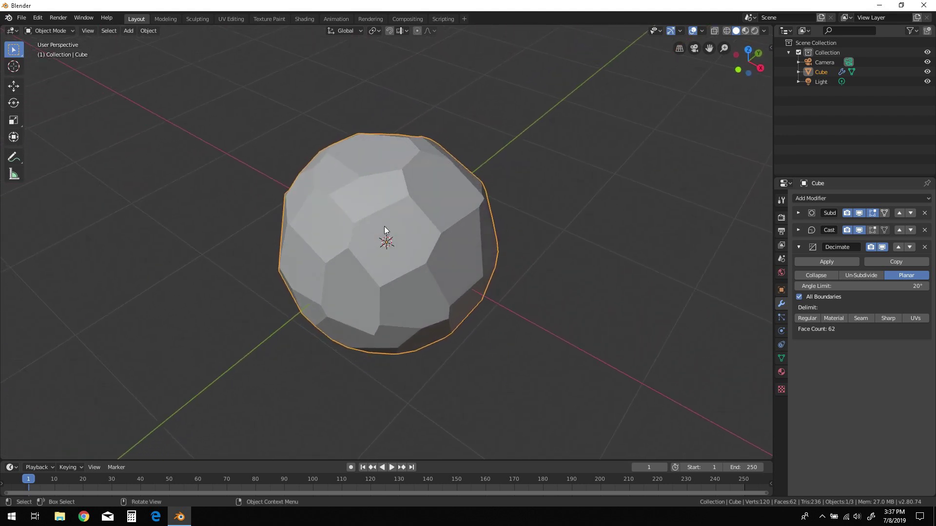
scroll(384, 226, up, 4)
middle_drag(422, 247, 534, 278)
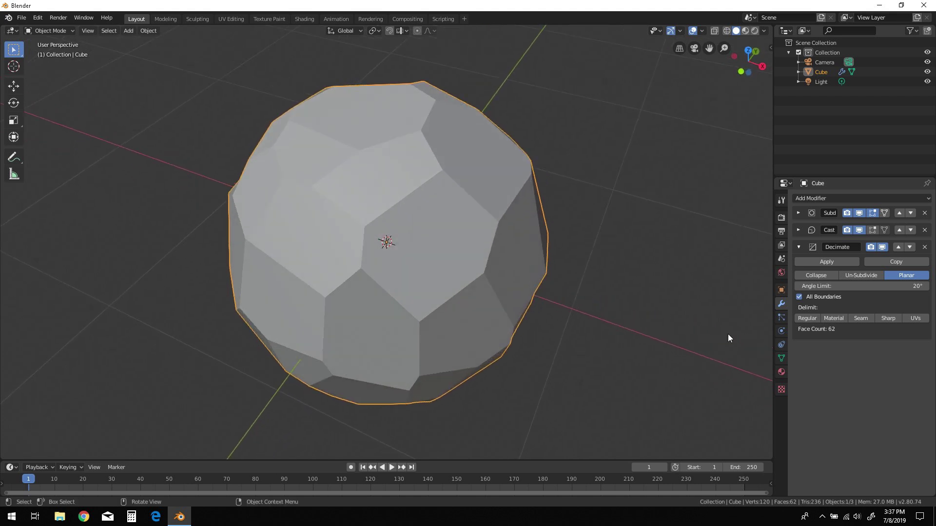
middle_drag(728, 337, 761, 288)
click(798, 247)
middle_drag(597, 324, 843, 286)
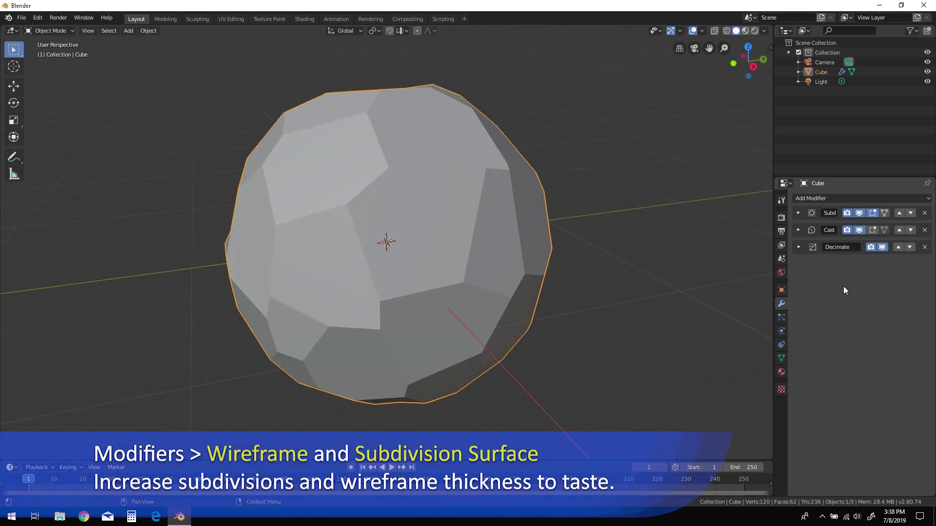
Add a Wireframe modifier with a strut thickness of 0.128 m.
click(918, 199)
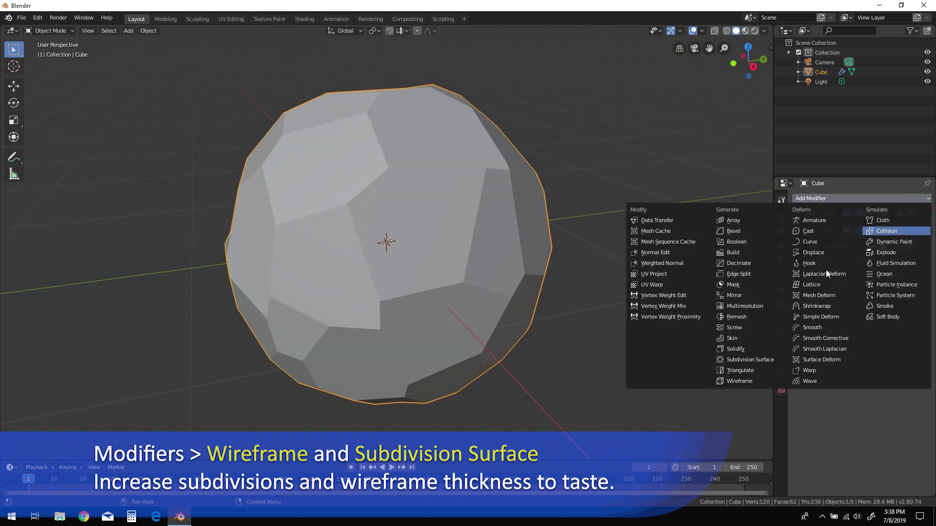
click(753, 381)
middle_drag(563, 322, 574, 335)
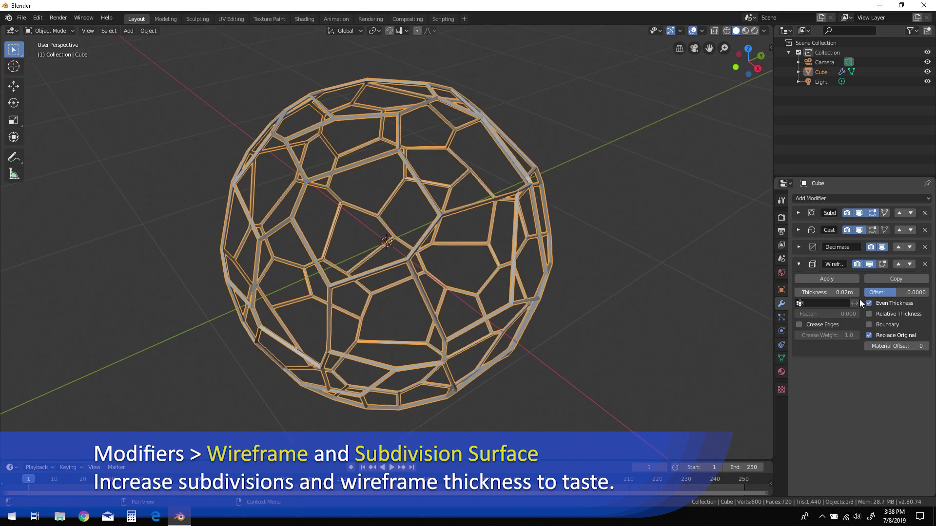
drag(850, 292, 900, 292)
Add a second Subdivision Surface with Viewport and Render levels of 4, then collapse the Wireframe panel.
click(829, 198)
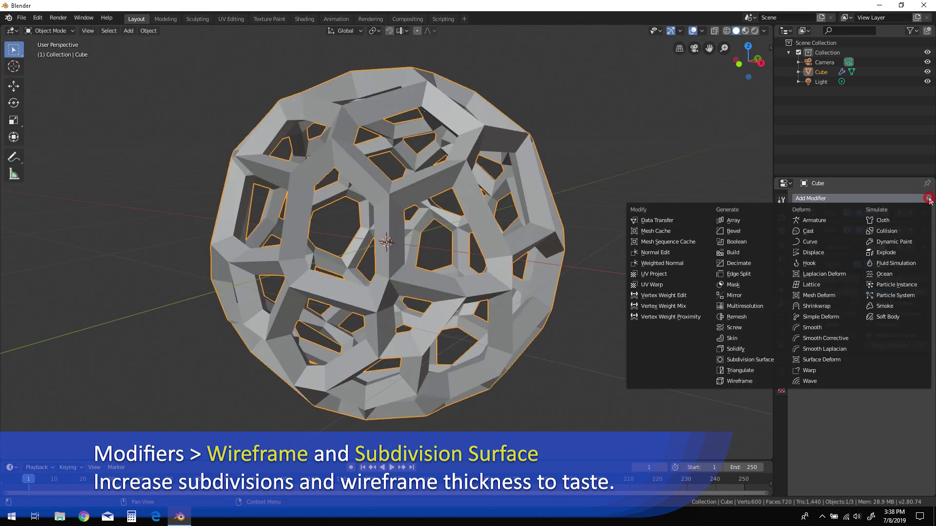
click(776, 360)
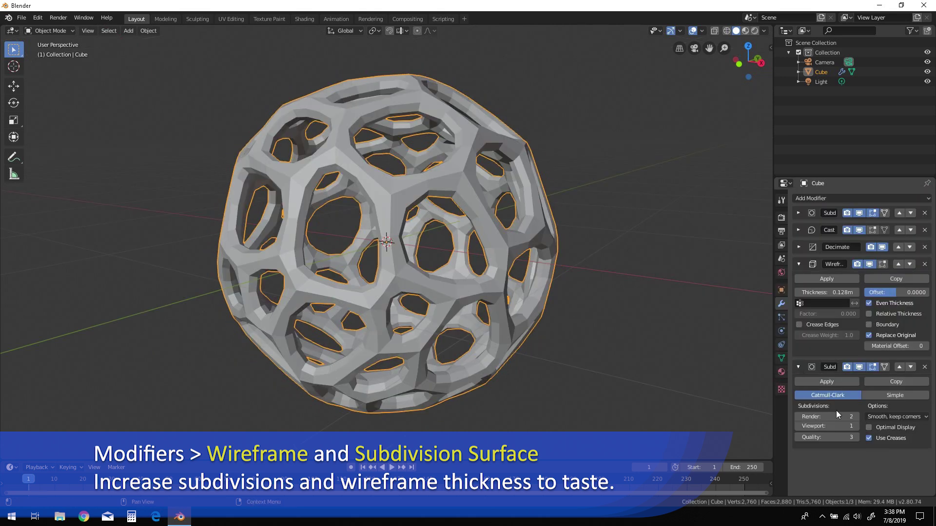
click(856, 426)
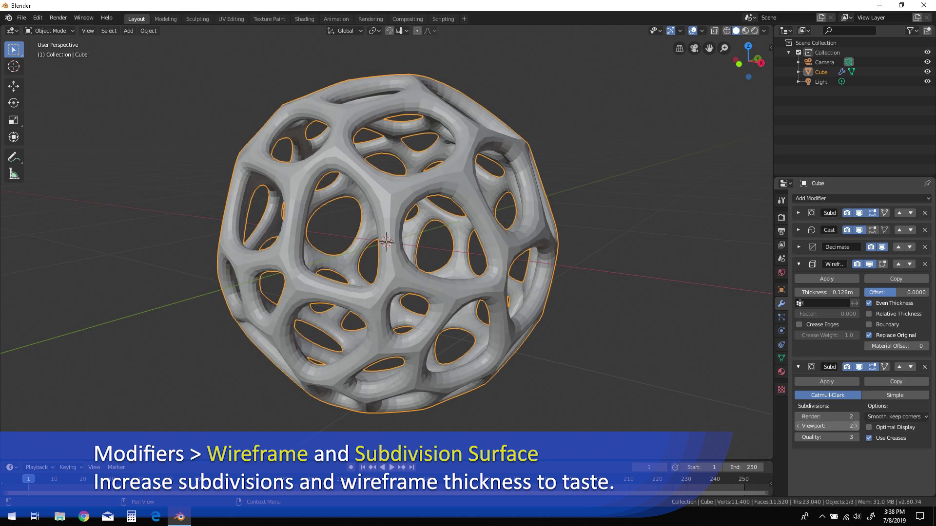
click(857, 426)
click(855, 416)
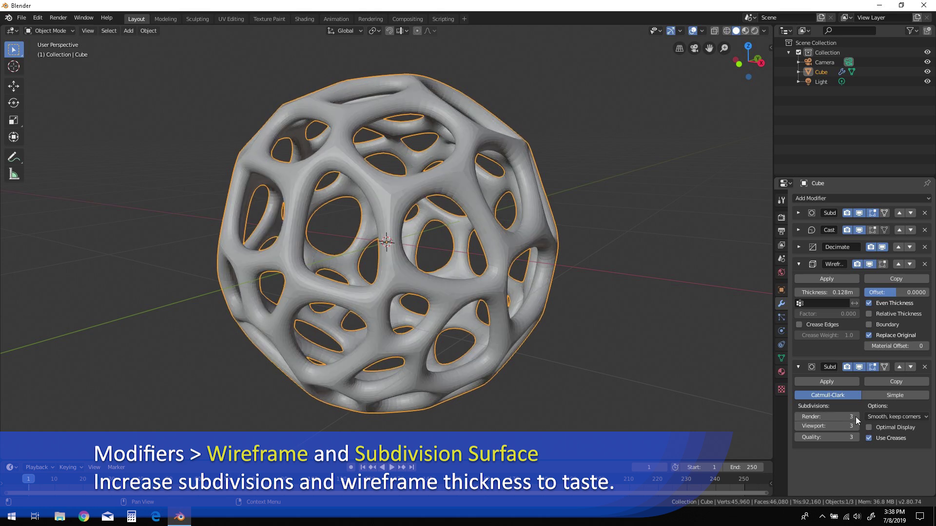
middle_drag(662, 372, 638, 382)
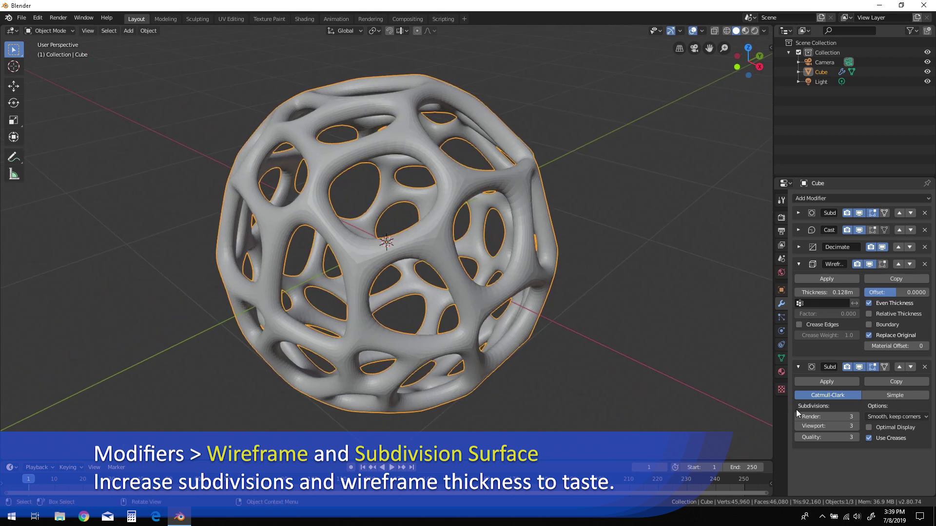
click(856, 425)
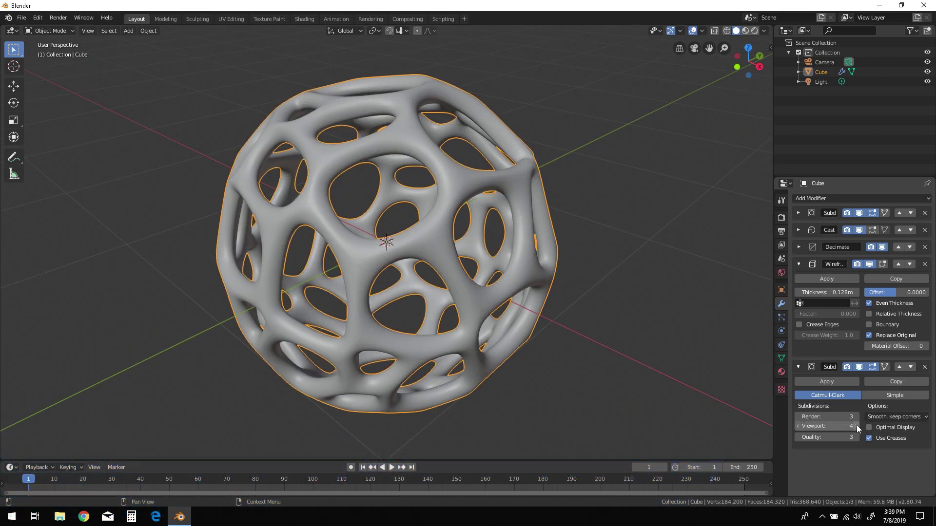
click(857, 417)
middle_drag(611, 381, 798, 265)
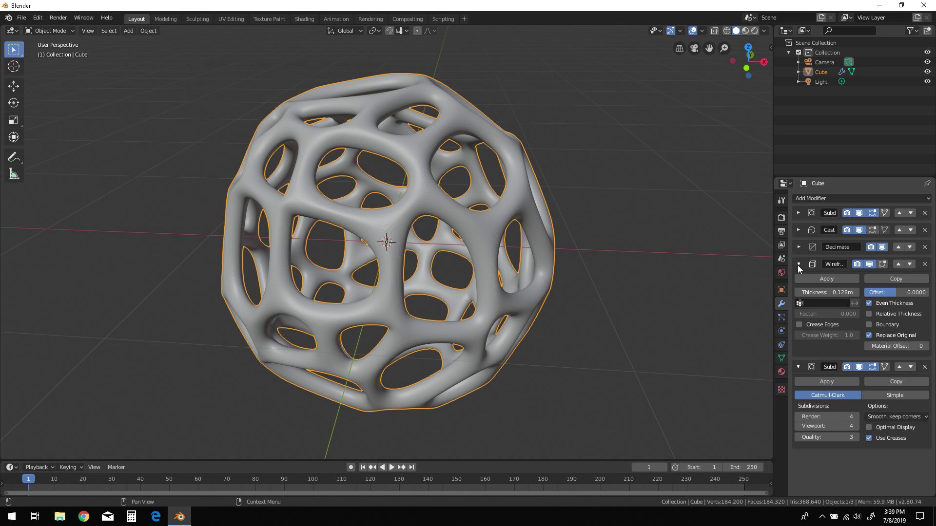
click(798, 265)
Collapse the second Subdivision panel and add another Sphere-type Cast modifier to the lattice.
click(800, 281)
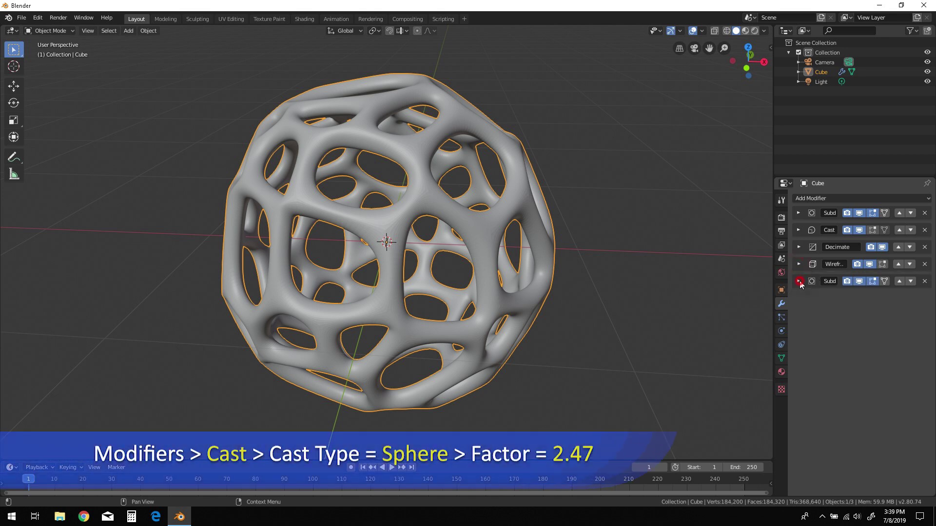
click(925, 199)
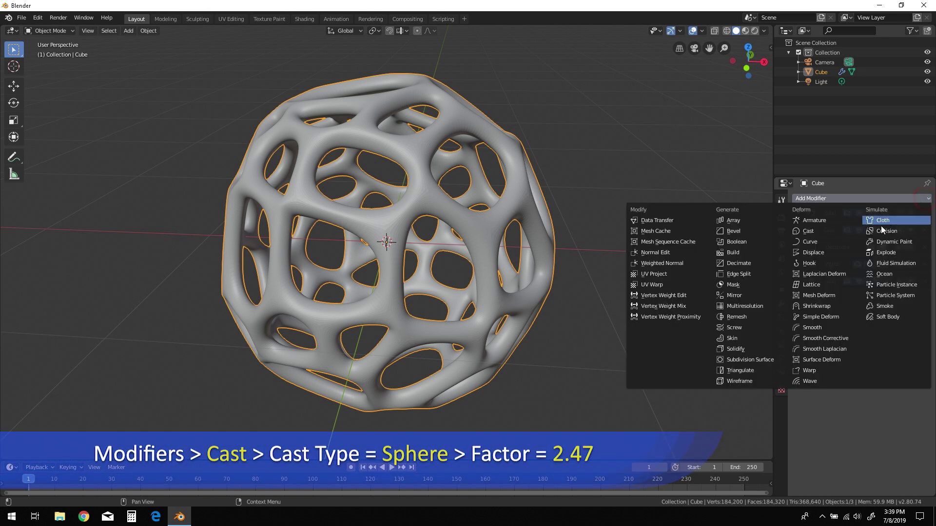
click(832, 227)
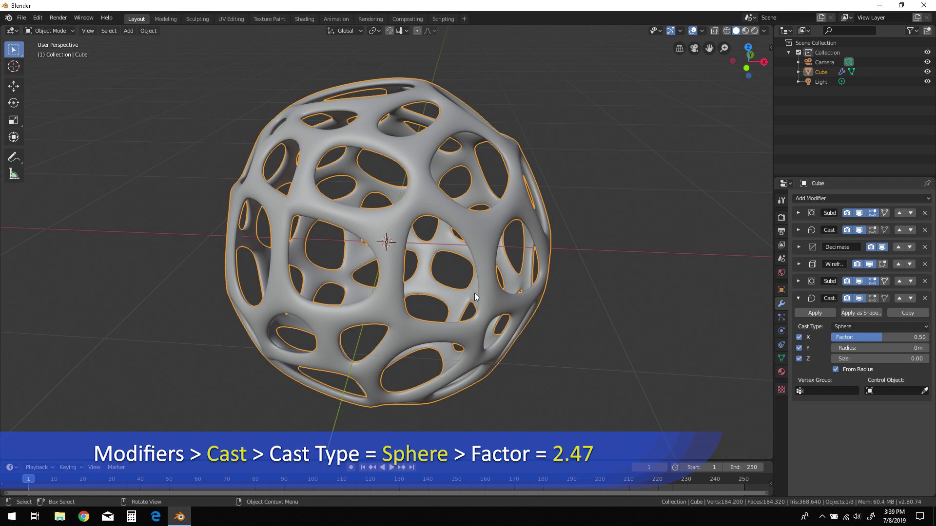
middle_drag(475, 293, 465, 285)
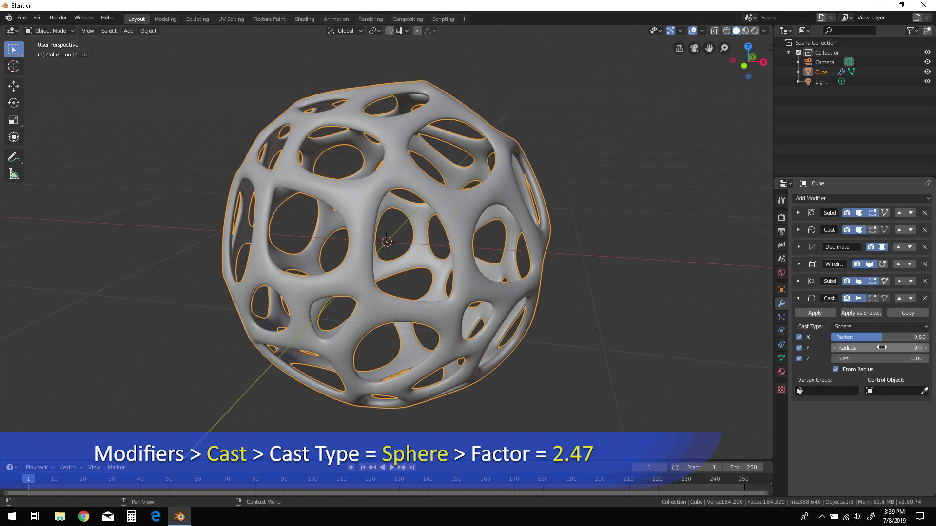
Set the new Cast factor to 2.17 and inspect the rounder lattice.
drag(878, 337, 897, 337)
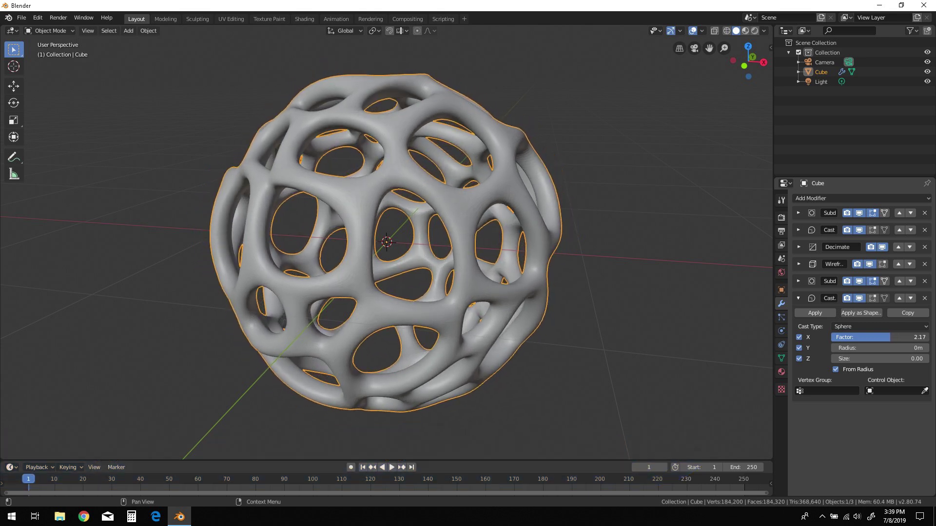
drag(897, 338, 897, 337)
middle_drag(510, 312, 540, 231)
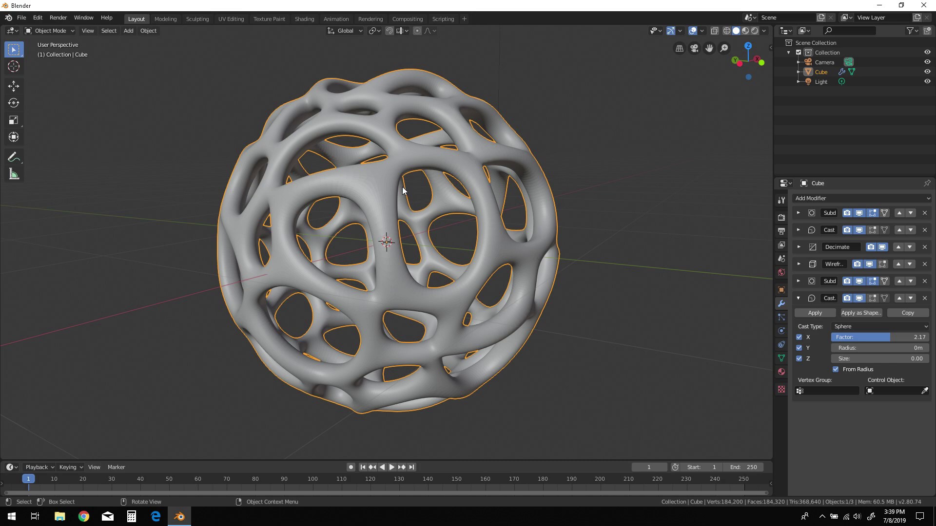
middle_drag(402, 190, 632, 217)
middle_drag(487, 316, 452, 233)
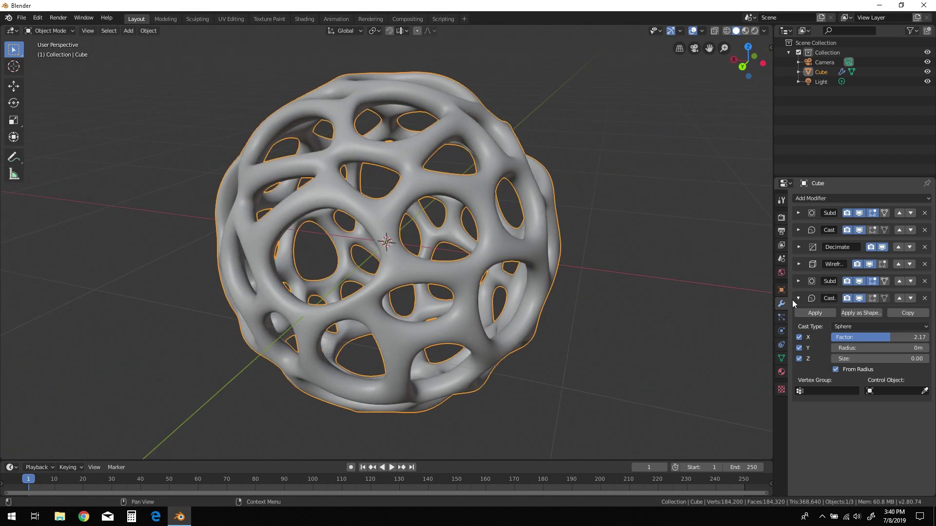
Change the Wireframe thickness to 0.077 m, then 0.087 m, and raise the Cast factor to 3.06.
click(798, 264)
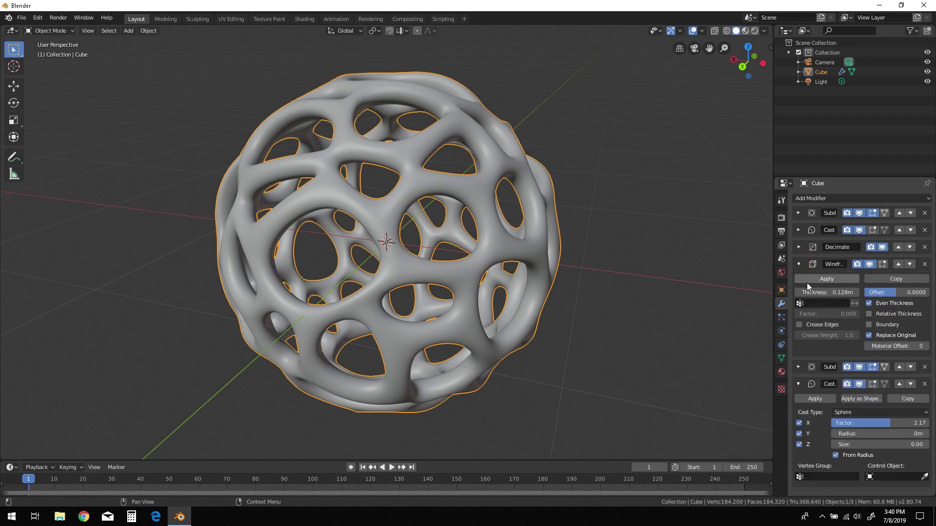
drag(827, 293, 792, 293)
middle_drag(527, 292, 531, 312)
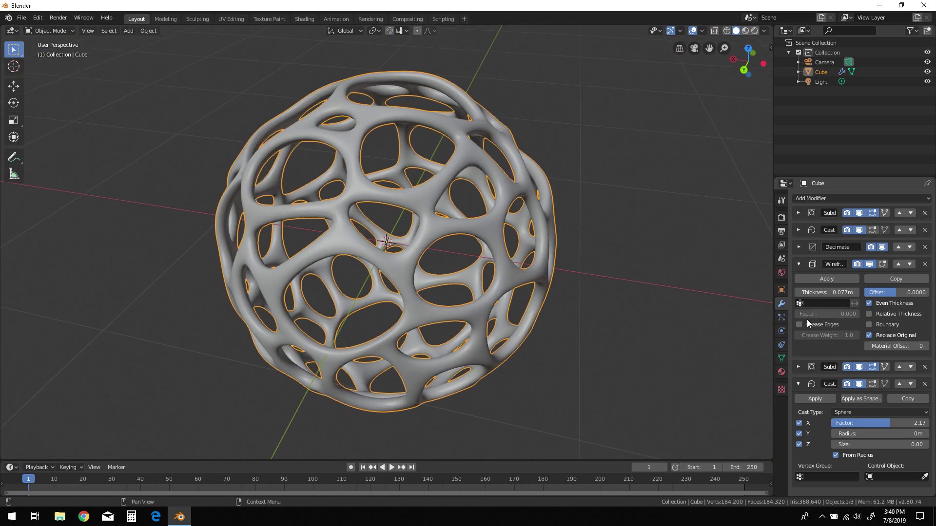
drag(837, 295, 865, 294)
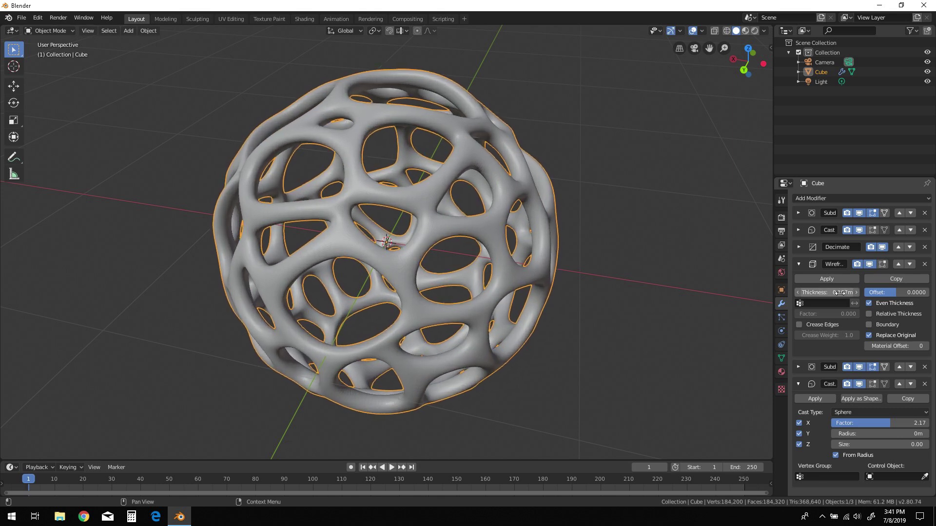
click(800, 266)
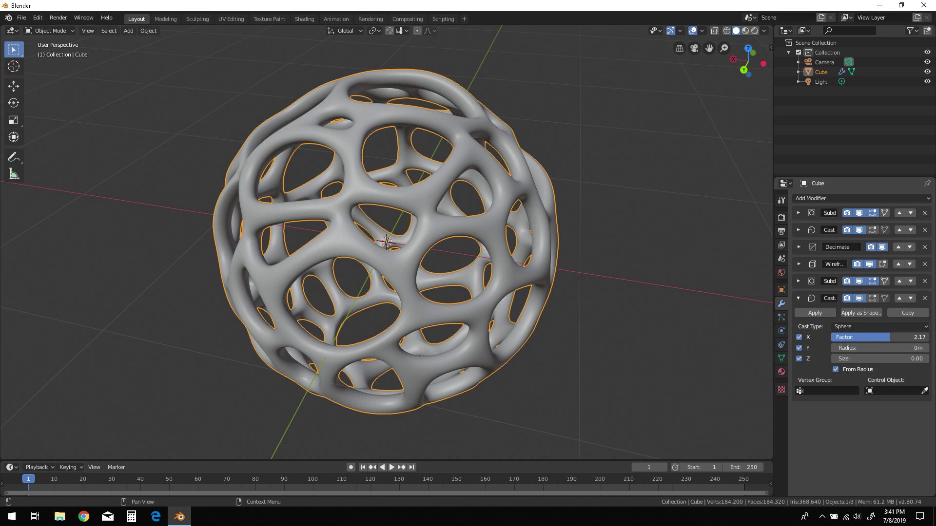
mouse_move(878, 337)
mouse_down()
mouse_move(895, 337)
mouse_move(880, 337)
mouse_up()
Reset the last Cast factor from 3.06 to 2.17 and inspect the 0.087 m-strut ball.
middle_drag(484, 312, 525, 259)
middle_drag(364, 142, 353, 254)
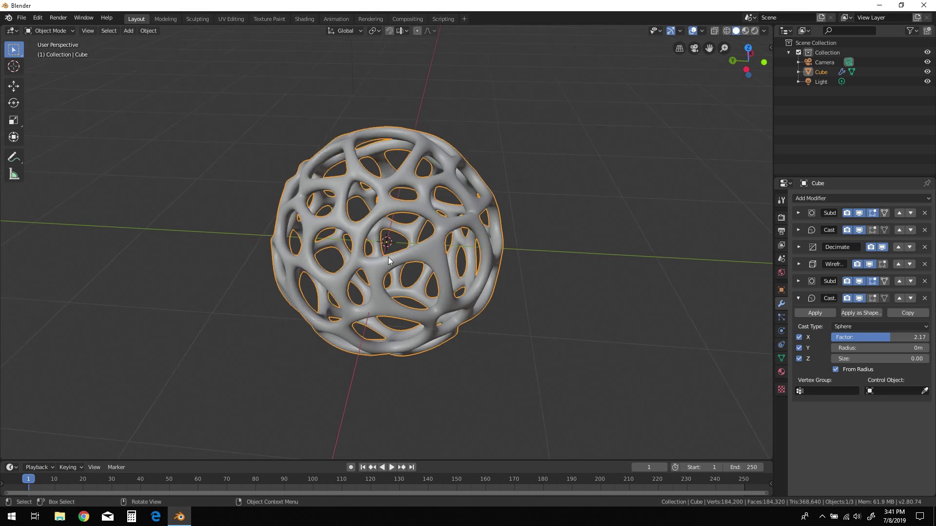